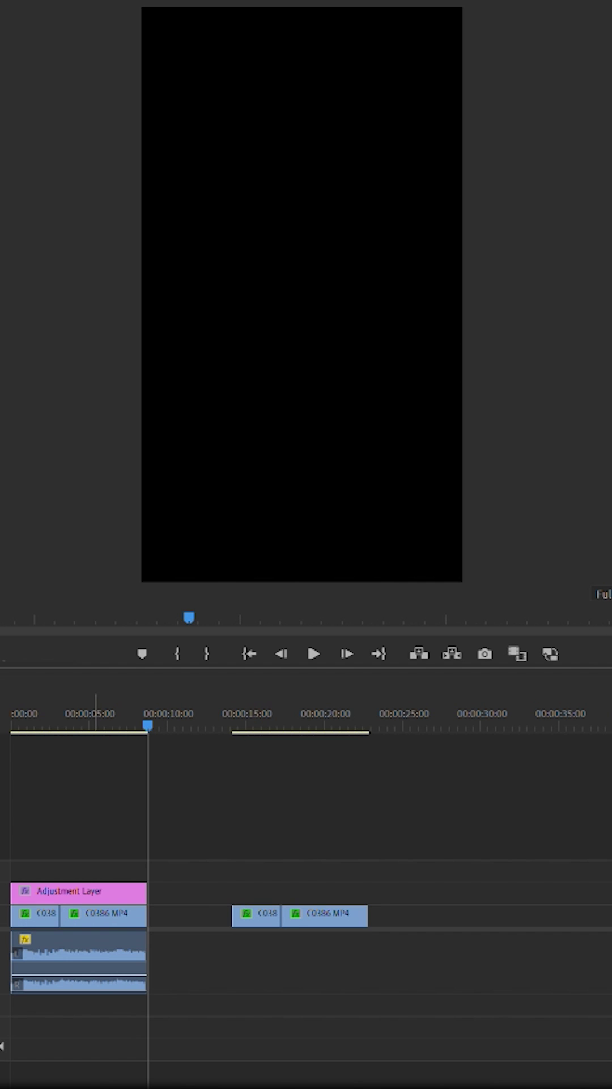
# - Move the audio clip under the second clip group and play that group back
pyautogui.moveTo(95, 961); pyautogui.dragTo(300, 961)
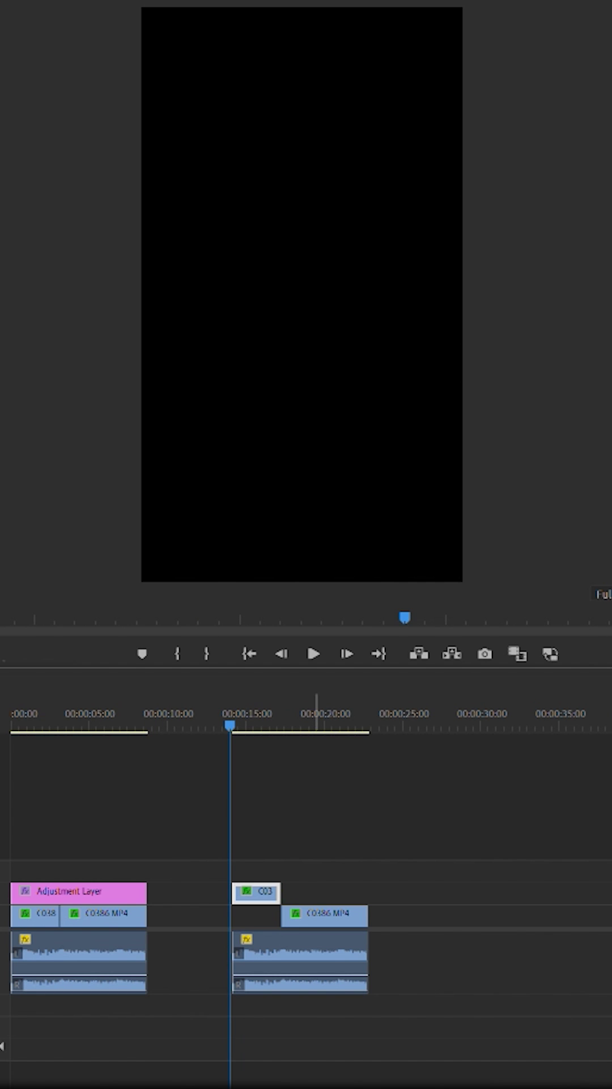
pyautogui.press('space')
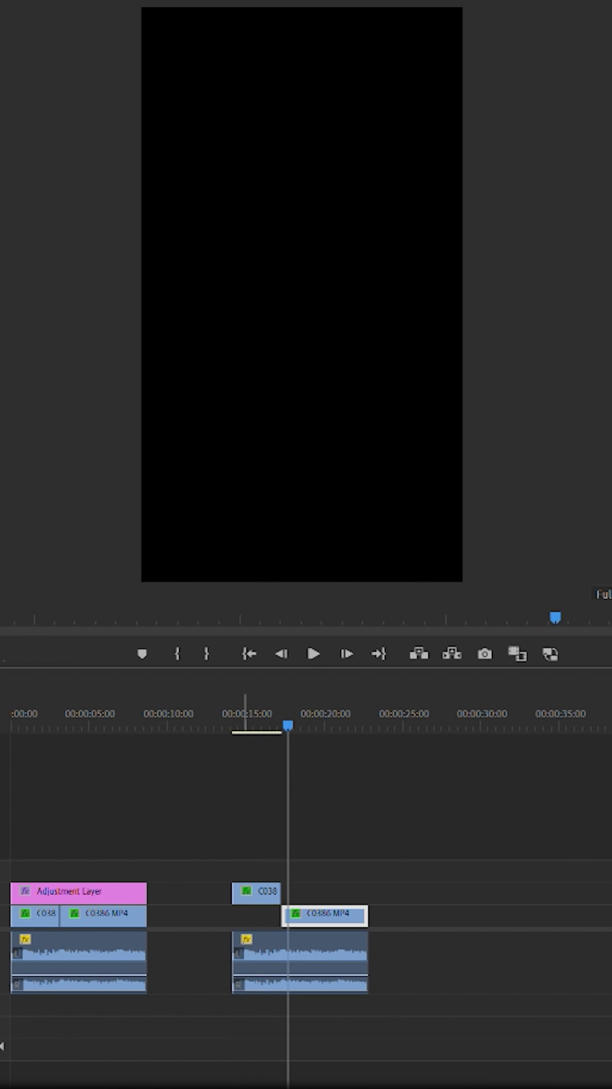
# - Review the cut point, test extending white-shirt clip C038 past its end, then undo it
pyautogui.press('space')
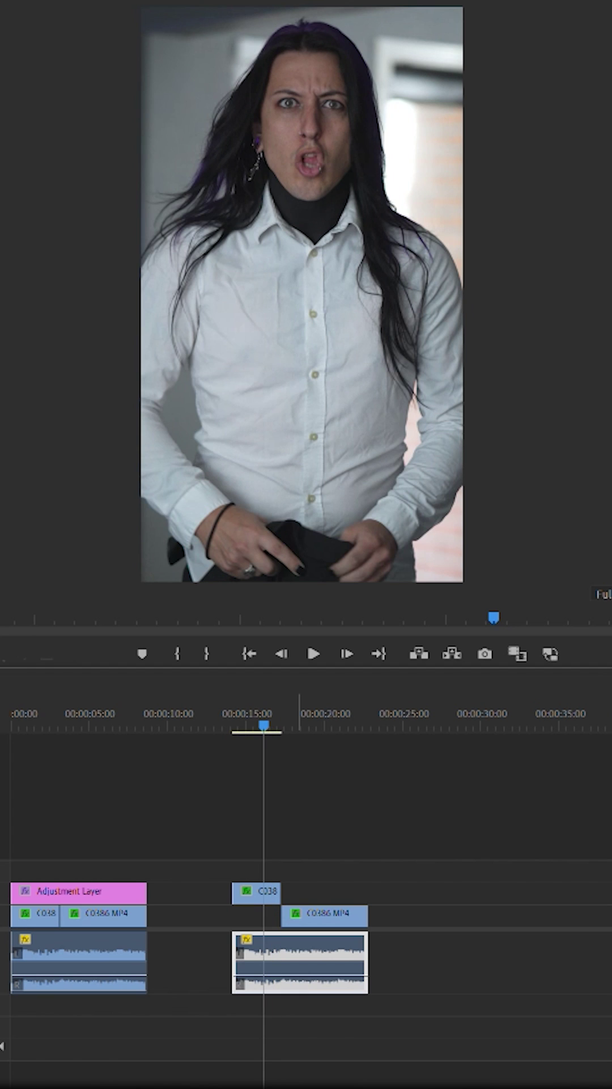
pyautogui.moveTo(281, 892); pyautogui.dragTo(299, 892)
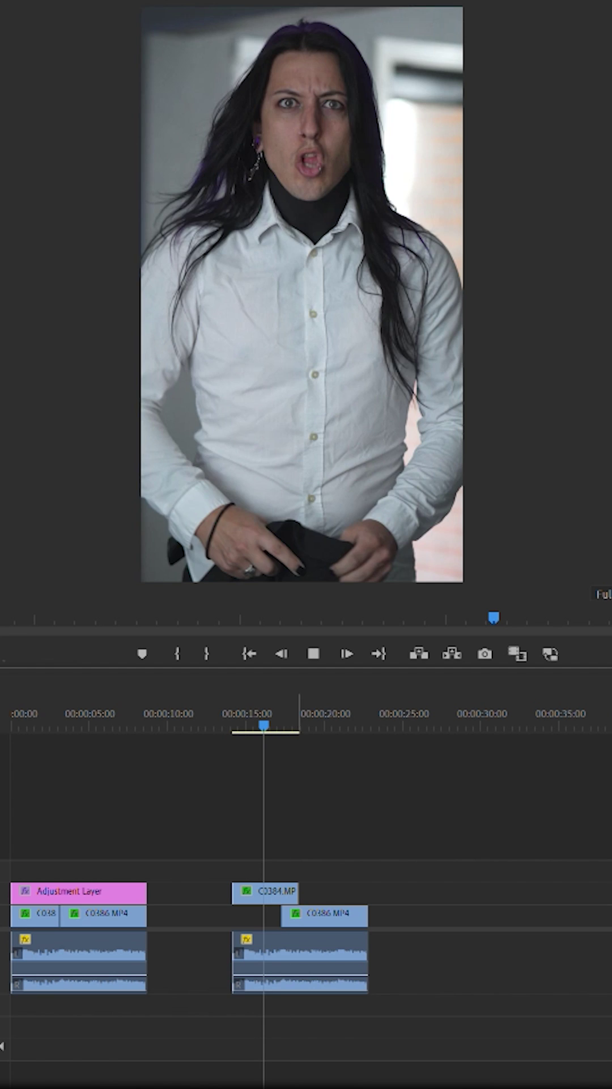
pyautogui.press('space')
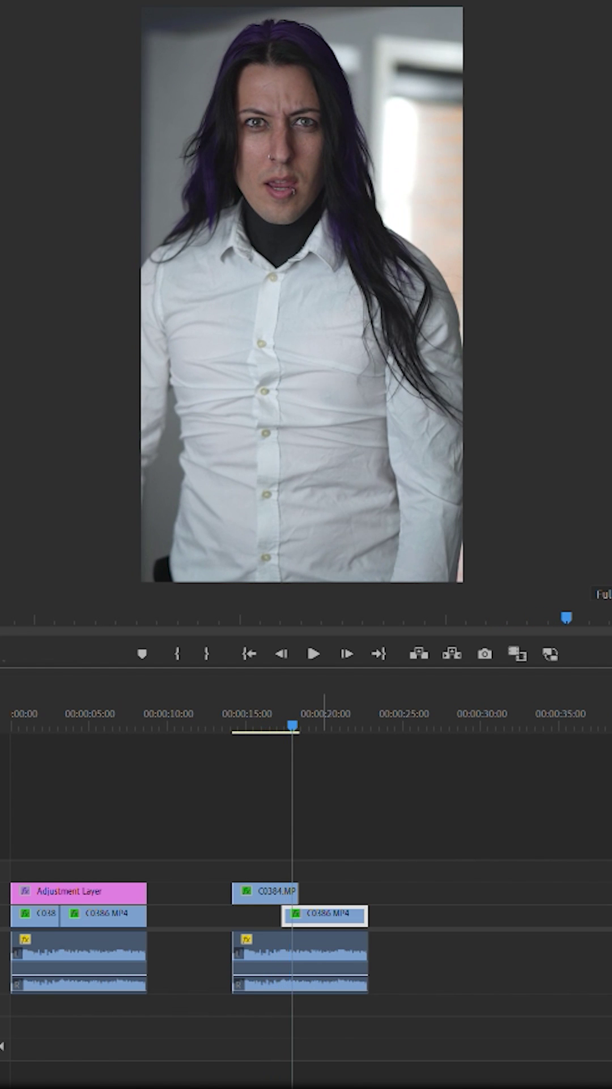
pyautogui.hotkey('ctrl', 'z')
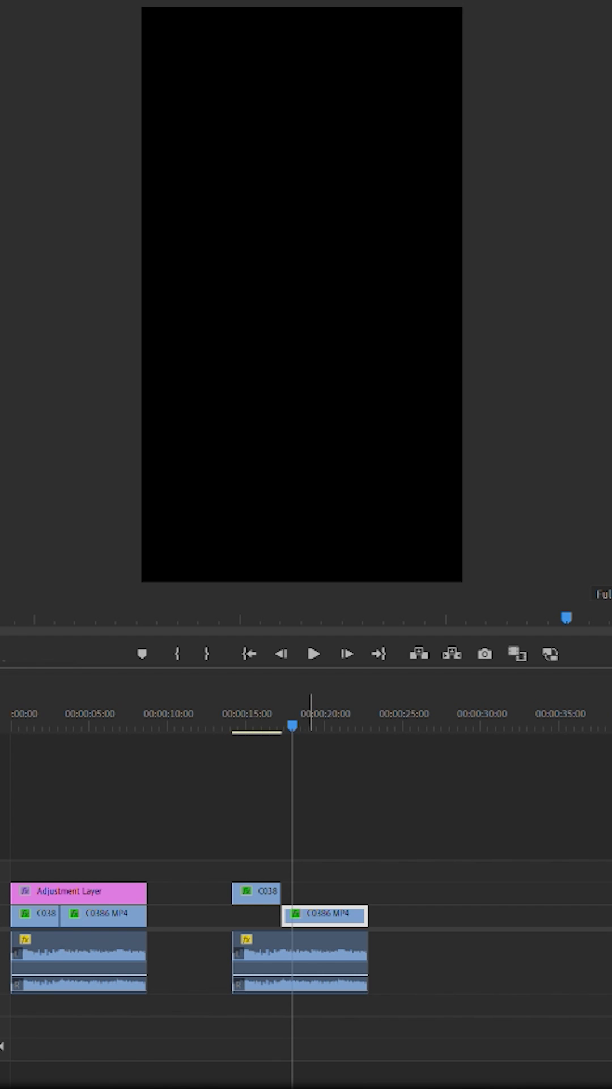
# - Start C0386.MP4 earlier to overlap C038, play the transition, and compare before/after the change
pyautogui.moveTo(283, 870); pyautogui.dragTo(265, 869)
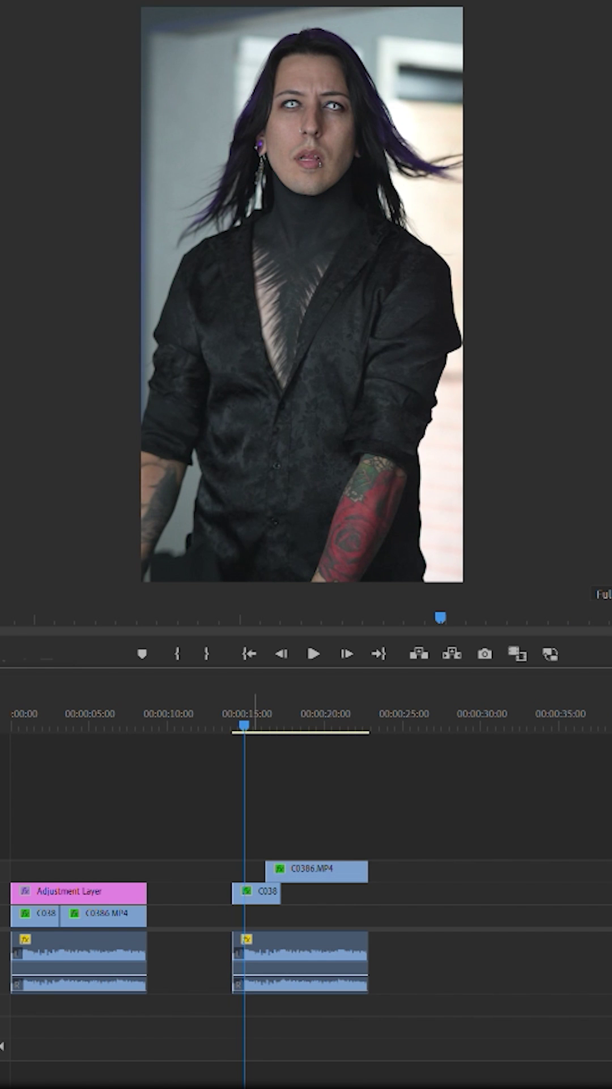
pyautogui.press('space')
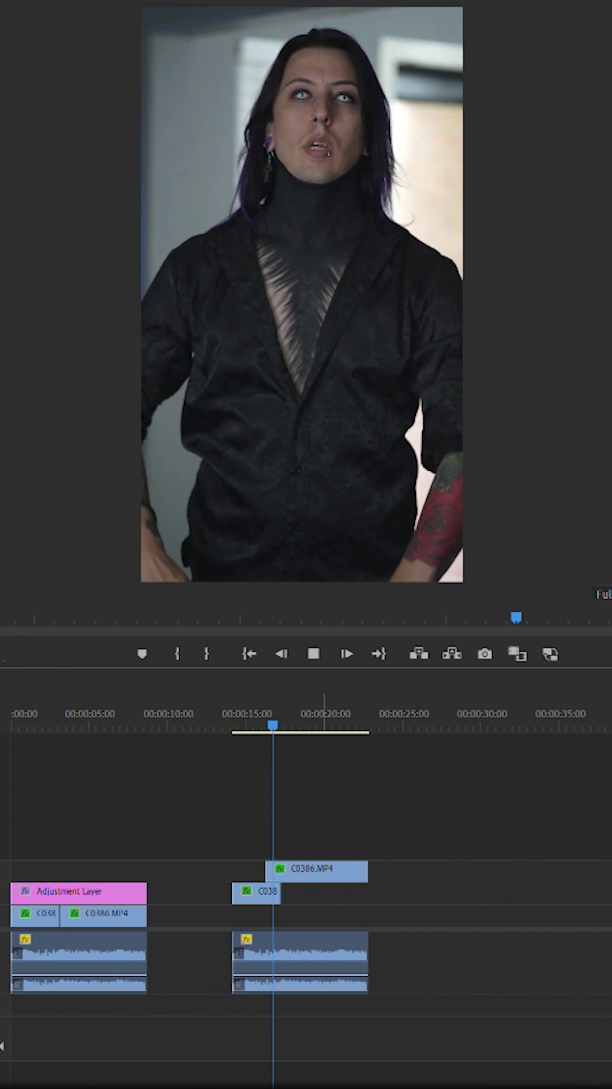
pyautogui.press('space')
pyautogui.click(300, 962)
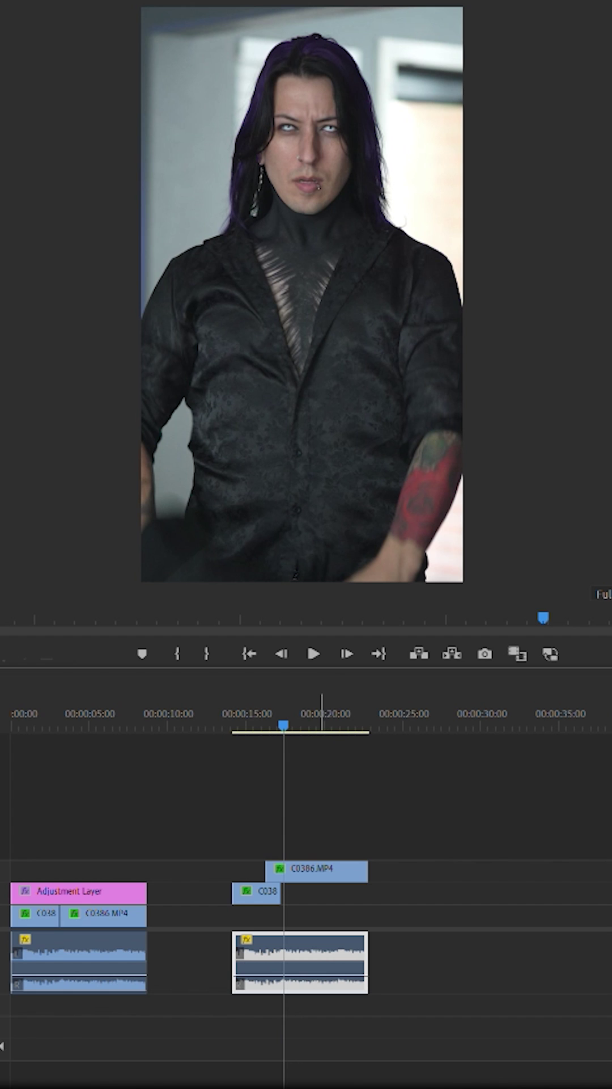
pyautogui.hotkey('alt', 'Down')
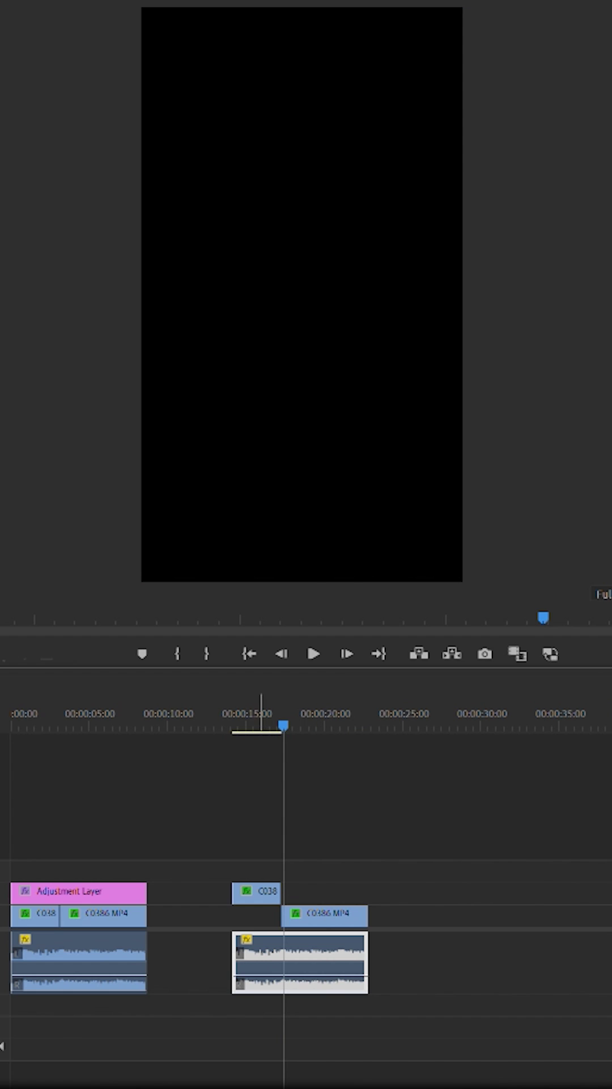
pyautogui.hotkey('alt', 'Up')
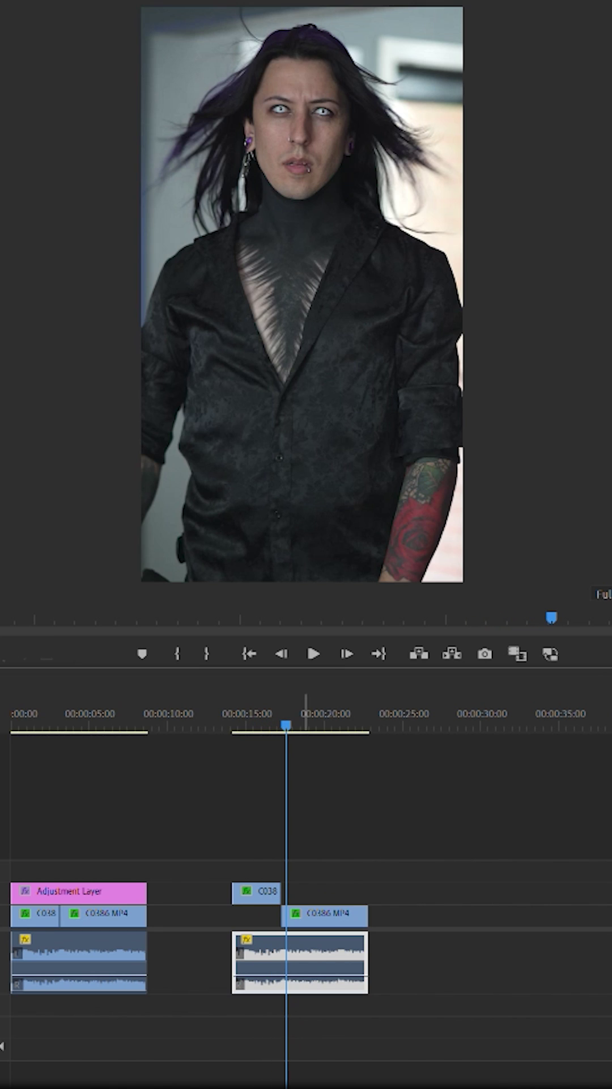
pyautogui.hotkey('shift', 'k')
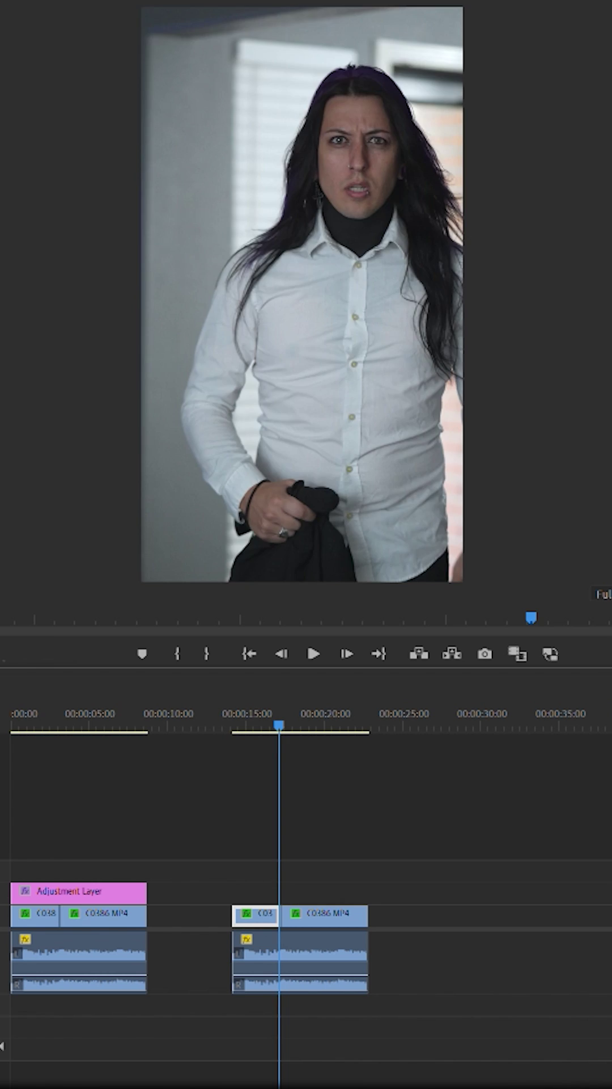